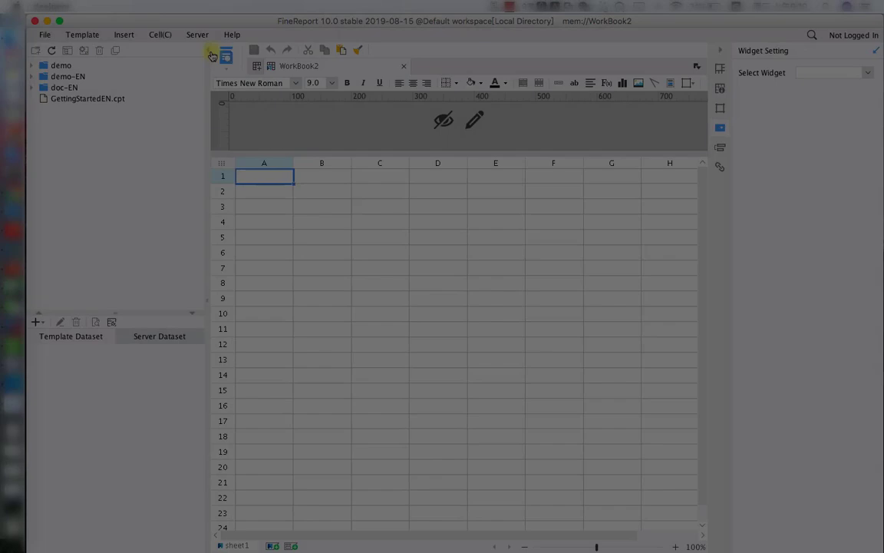
# Step: Add a new JDBC connection JDBC3 with database type SQLite and driver org.sqlite.JDBC
pyautogui.click(197, 35)
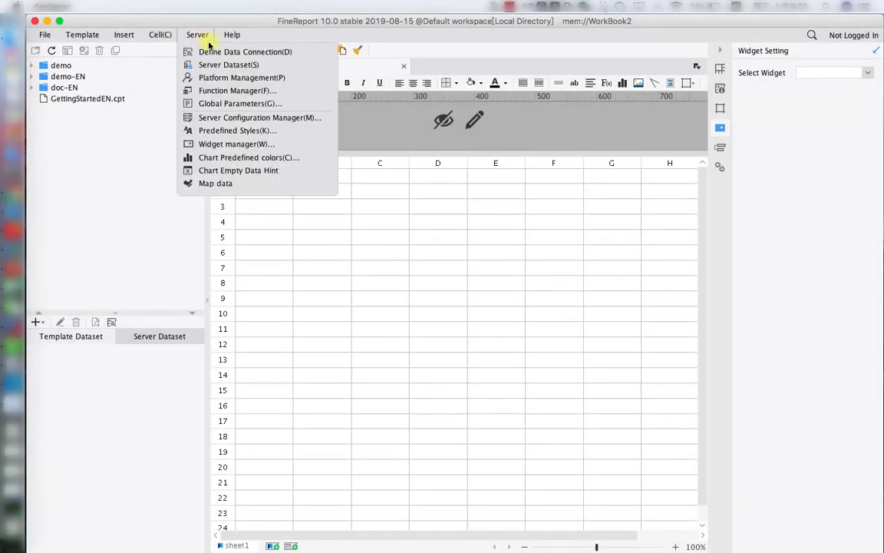
pyautogui.click(223, 51)
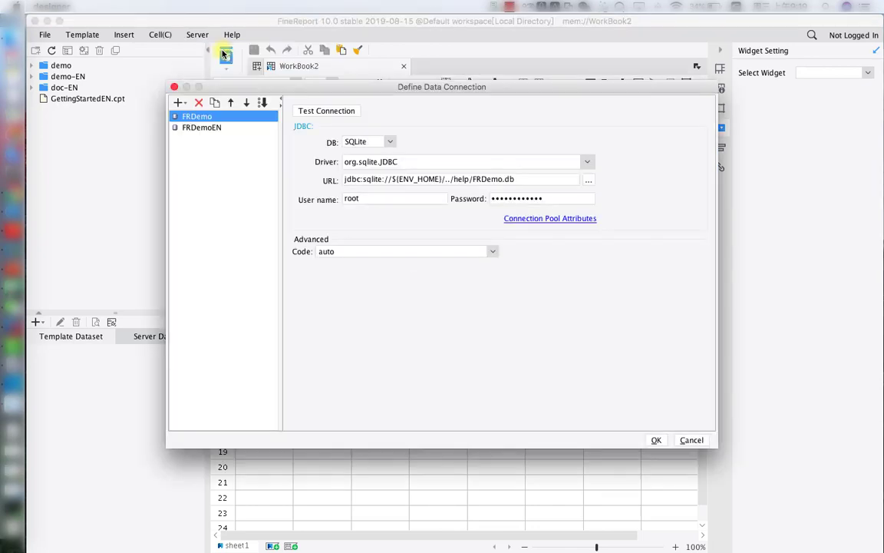
pyautogui.click(185, 103)
pyautogui.click(199, 121)
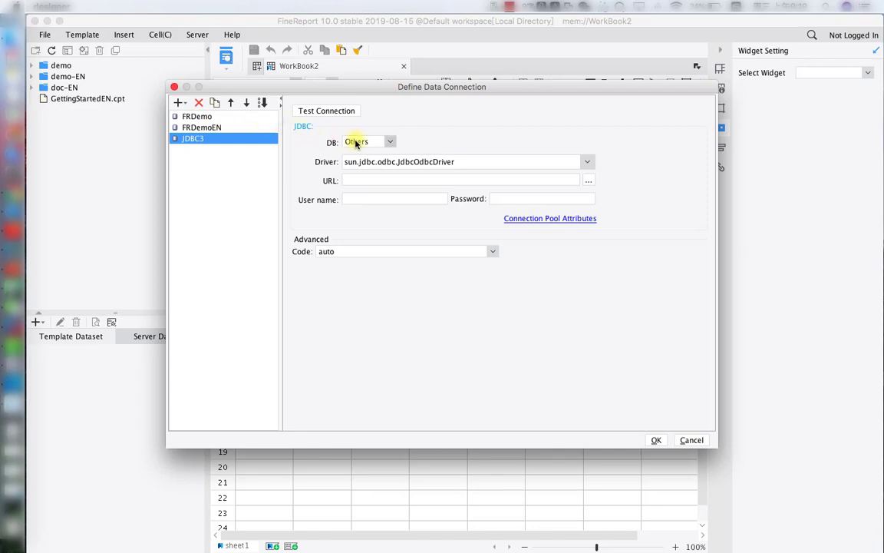
pyautogui.click(389, 144)
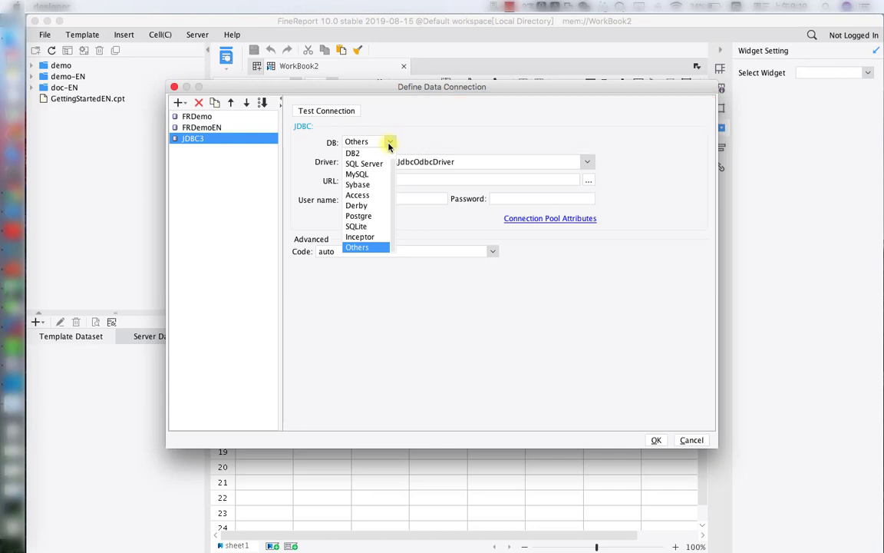
pyautogui.click(373, 227)
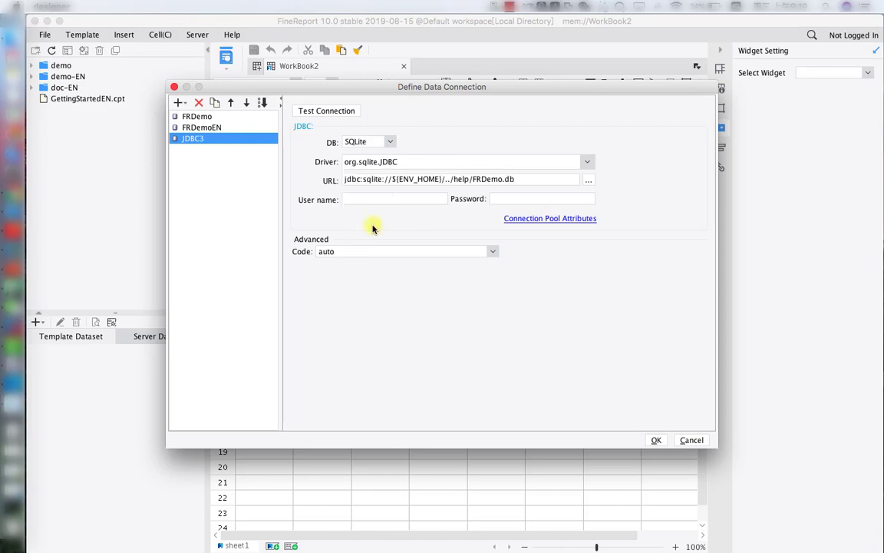
pyautogui.click(588, 161)
# Step: Keep the org.sqlite.JDBC driver and replace the URL's default database path with the Users.db path
pyautogui.click(474, 172)
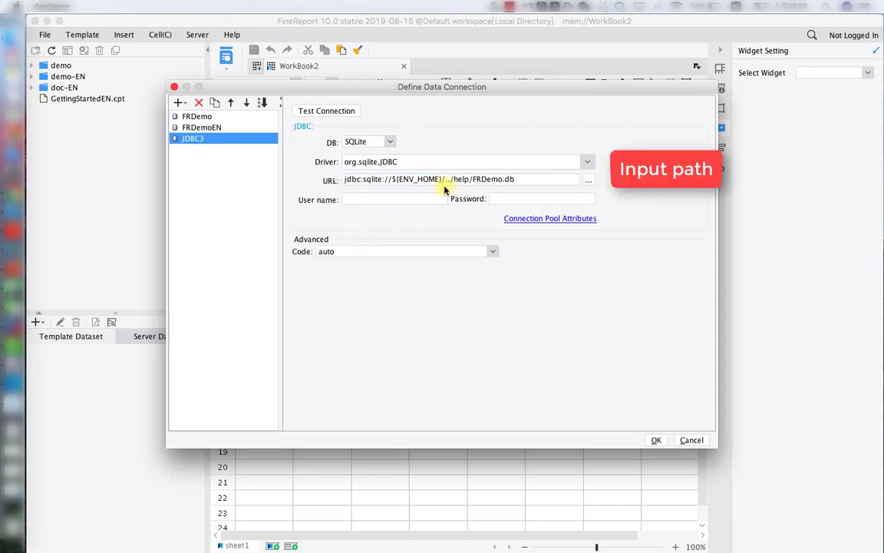
pyautogui.click(384, 180)
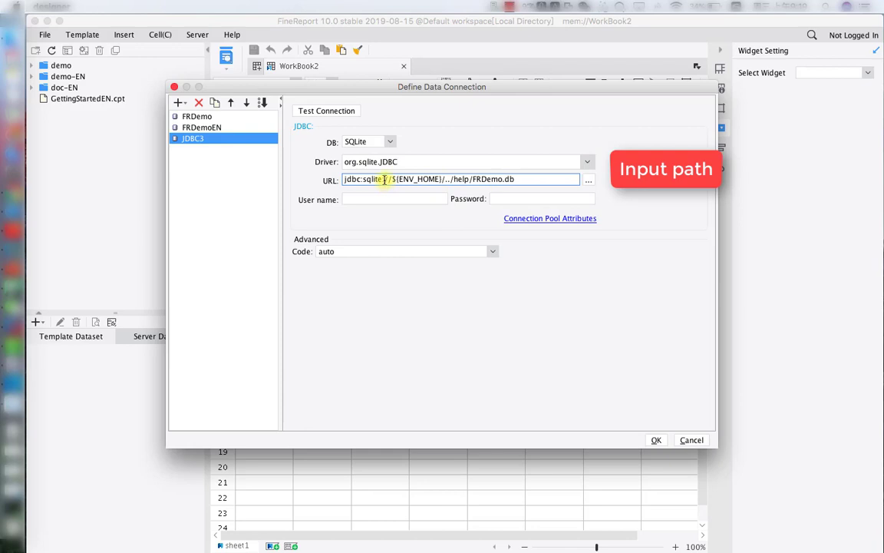
pyautogui.moveTo(385, 179); pyautogui.dragTo(529, 178)
pyautogui.press('BackSpace')
pyautogui.write('//Users/wangsujing/Desktop/Users.db')
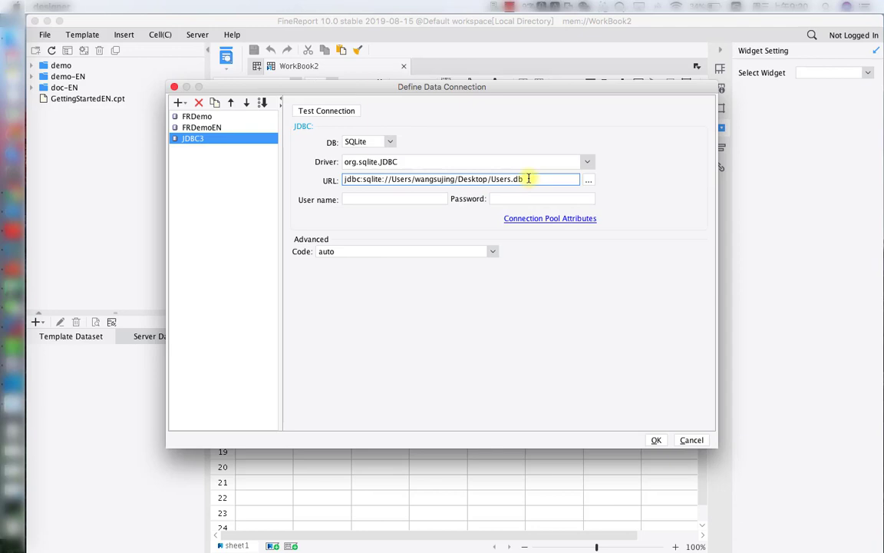
# Step: Test the Users.db connection successfully and save the data connections
pyautogui.click(343, 112)
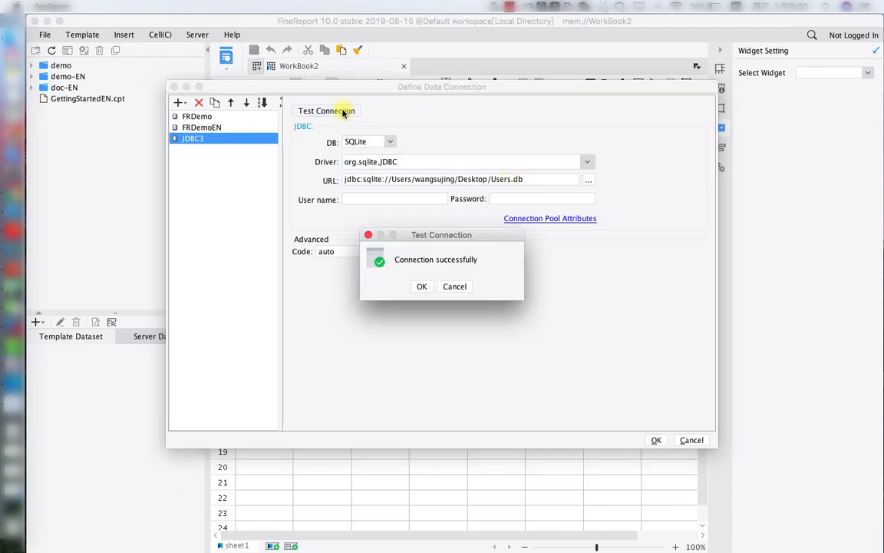
pyautogui.click(421, 287)
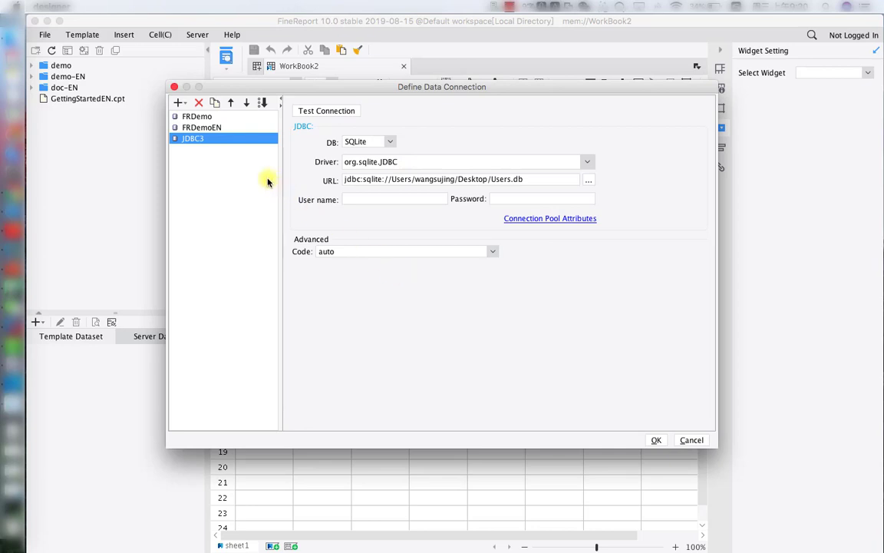
pyautogui.click(218, 128)
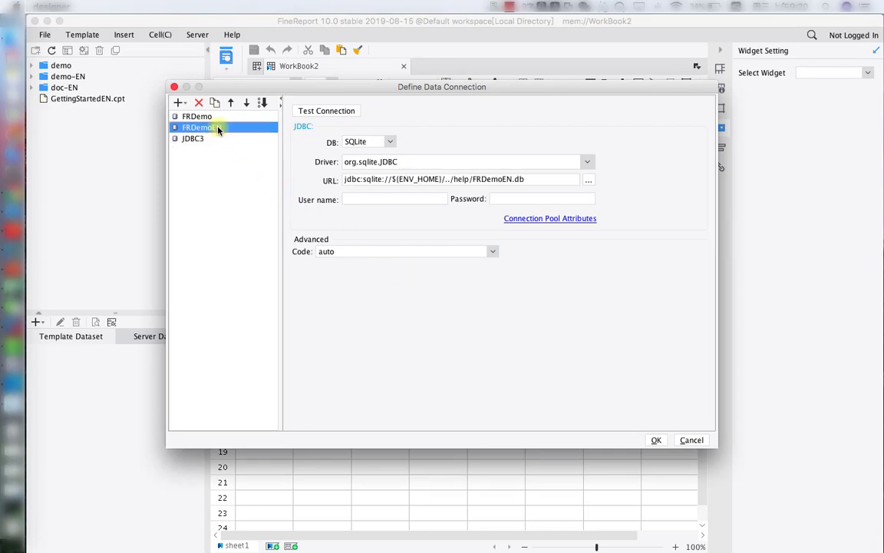
pyautogui.click(655, 439)
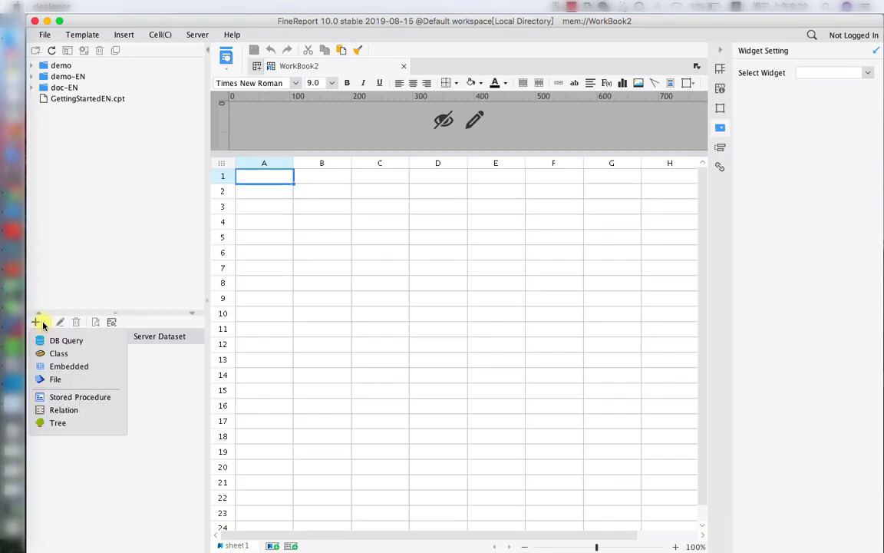
# Step: Create DB query dataset ds1 on FRDemoEN and drag the ORDERS table into the SQL editor
pyautogui.click(91, 345)
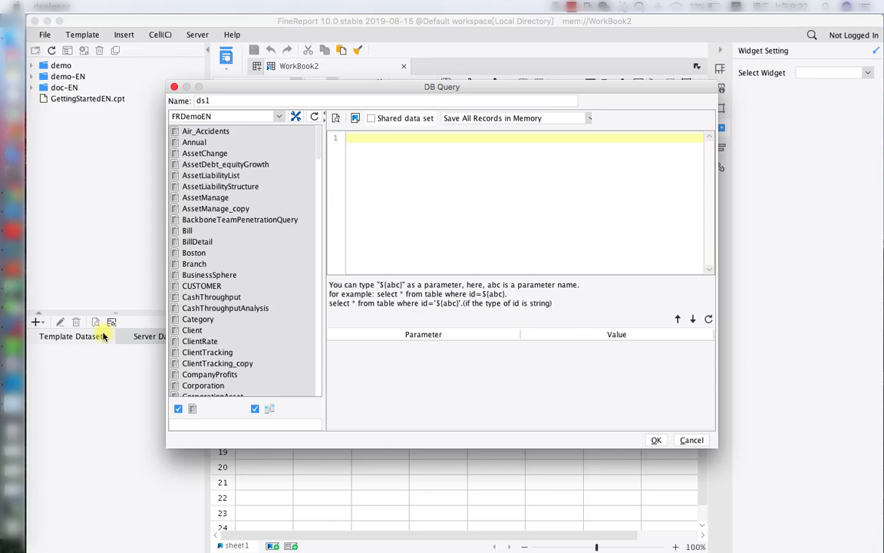
pyautogui.click(277, 117)
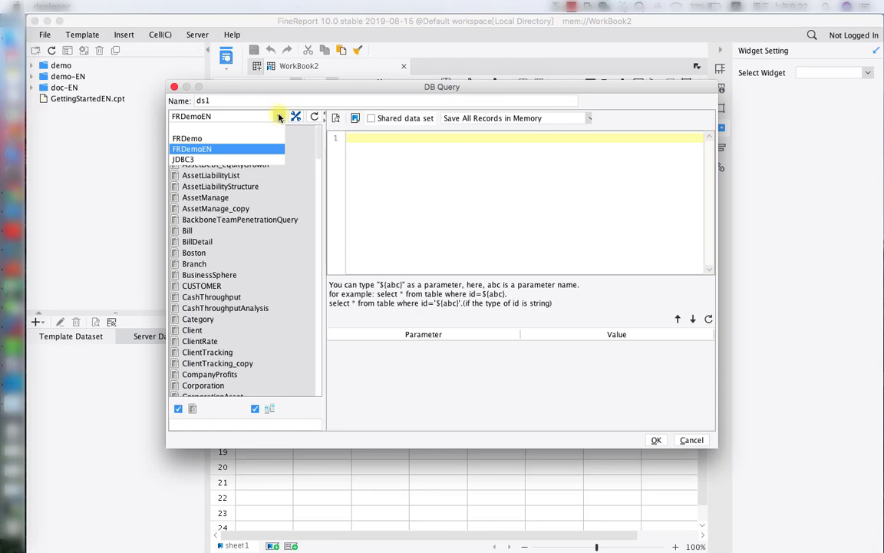
pyautogui.click(218, 149)
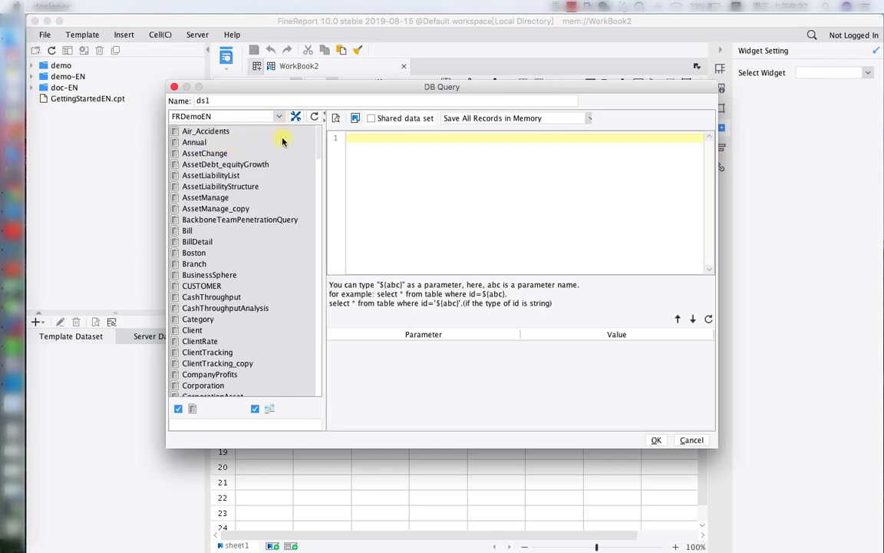
pyautogui.moveTo(319, 142); pyautogui.dragTo(321, 239)
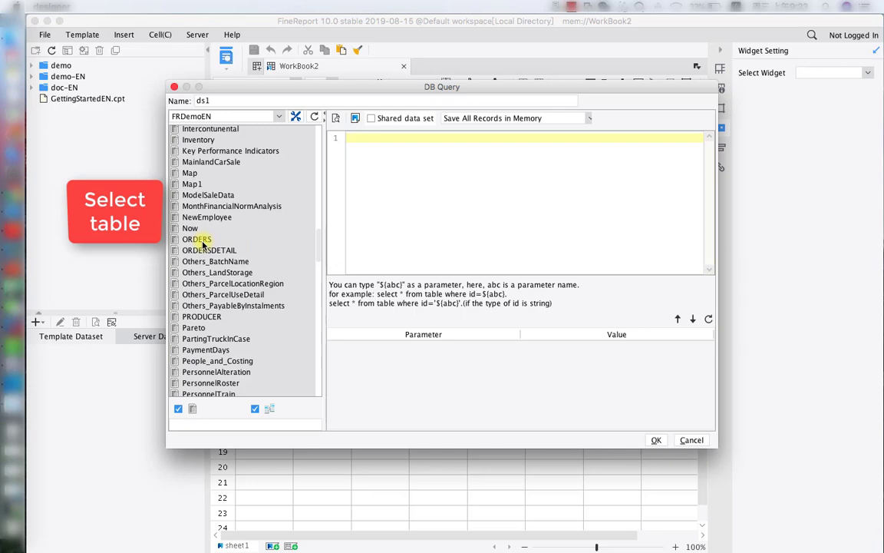
pyautogui.moveTo(203, 238); pyautogui.dragTo(414, 185)
# Step: Write SELECT * FROM ORDERS where ORDERID = '${ID}' and refresh the parameters to list ID
pyautogui.click(419, 193)
pyautogui.write('w')
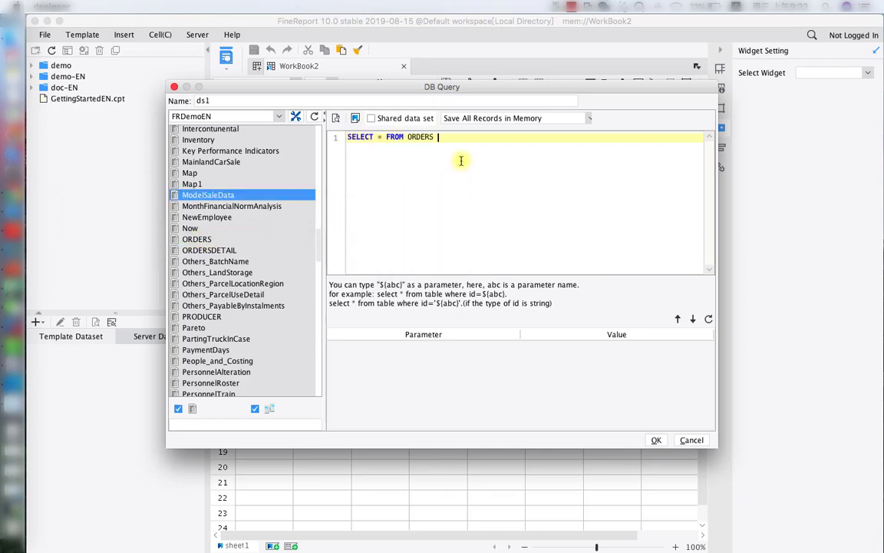
pyautogui.write('here ORDERID =')
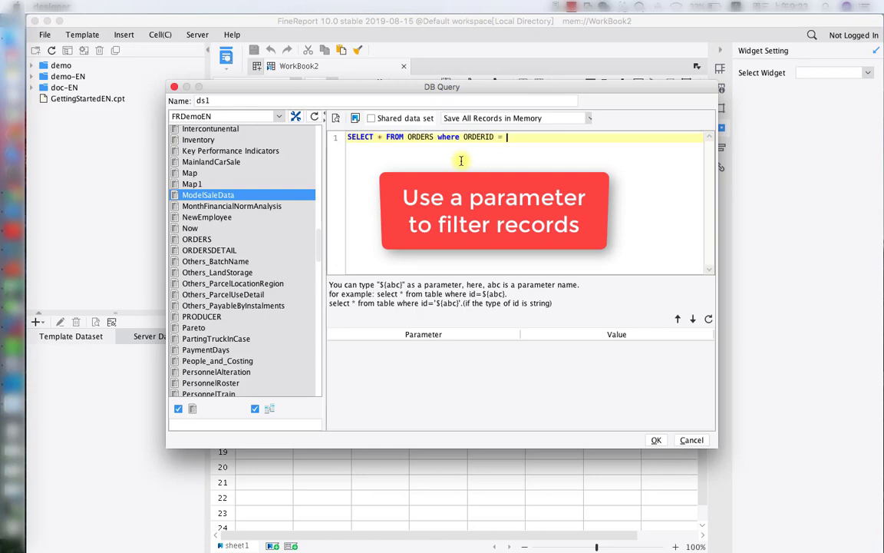
pyautogui.write(" ''")
pyautogui.press('Left')
pyautogui.write('${}')
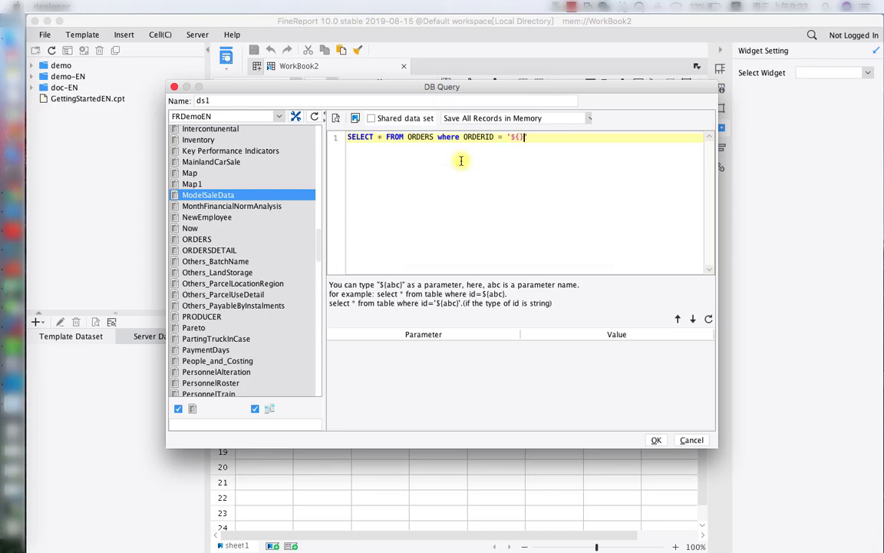
pyautogui.press('Left')
pyautogui.write('ID')
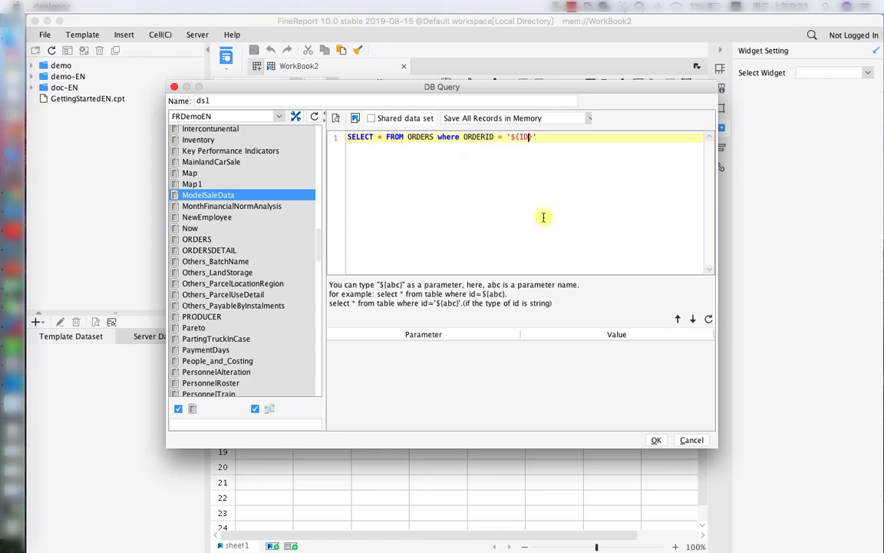
pyautogui.click(709, 318)
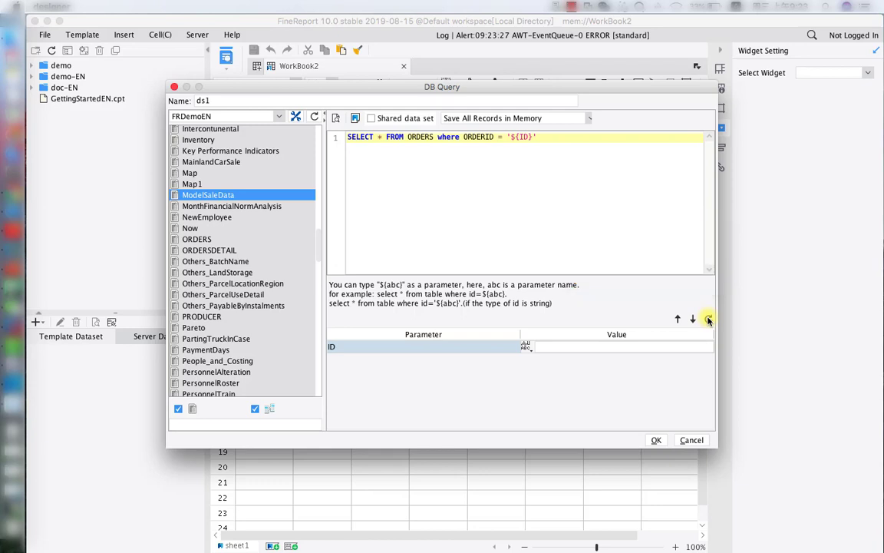
# Step: Preview ds1 with ID 10004, then save the query to the template
pyautogui.click(335, 119)
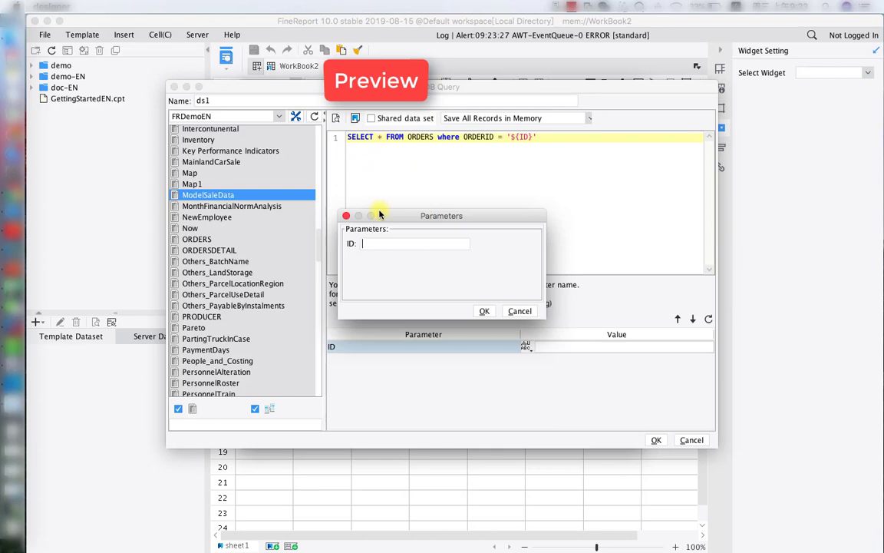
pyautogui.write('10004')
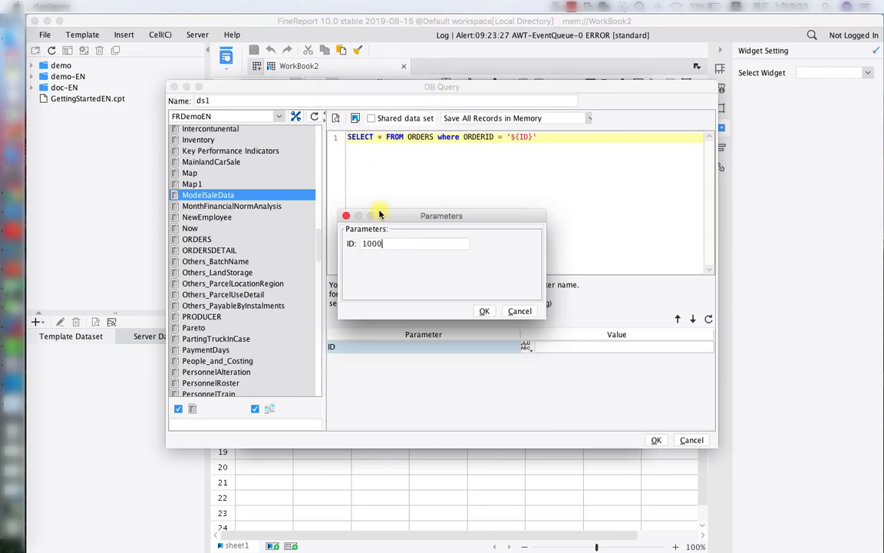
pyautogui.click(483, 310)
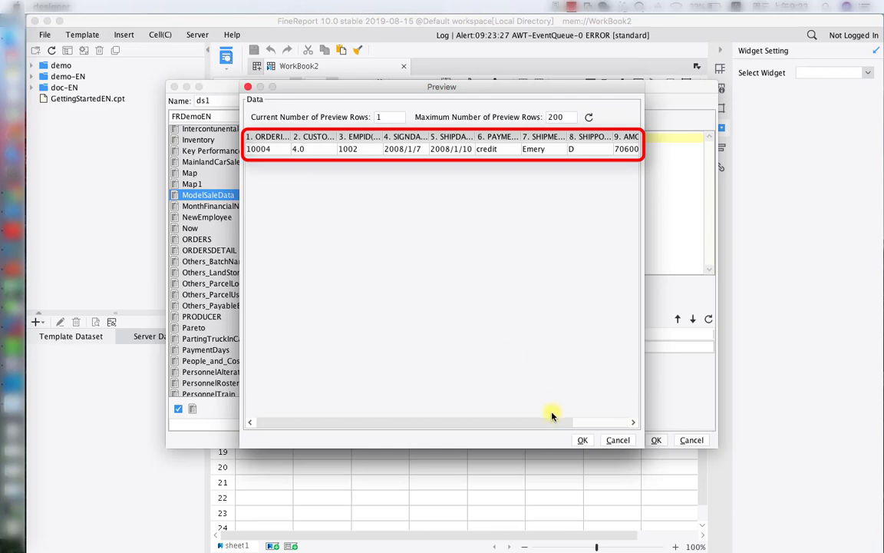
pyautogui.click(583, 439)
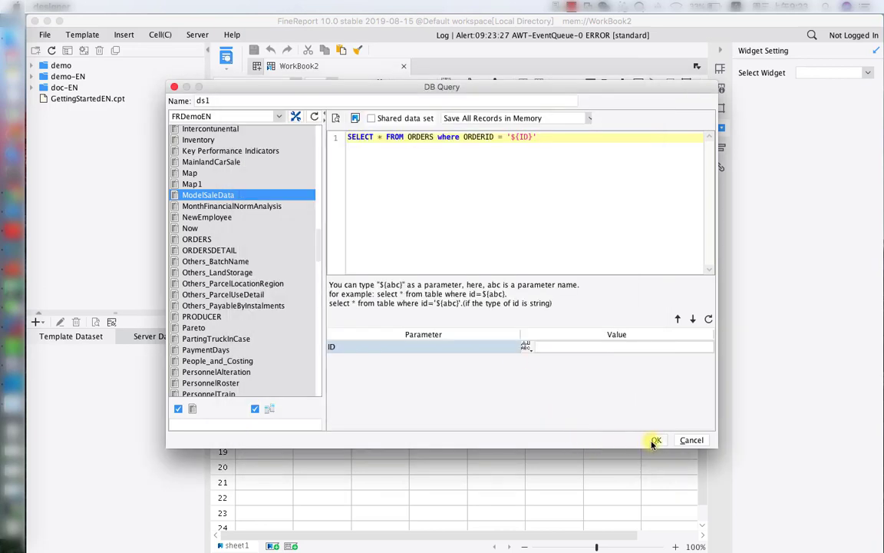
pyautogui.click(655, 441)
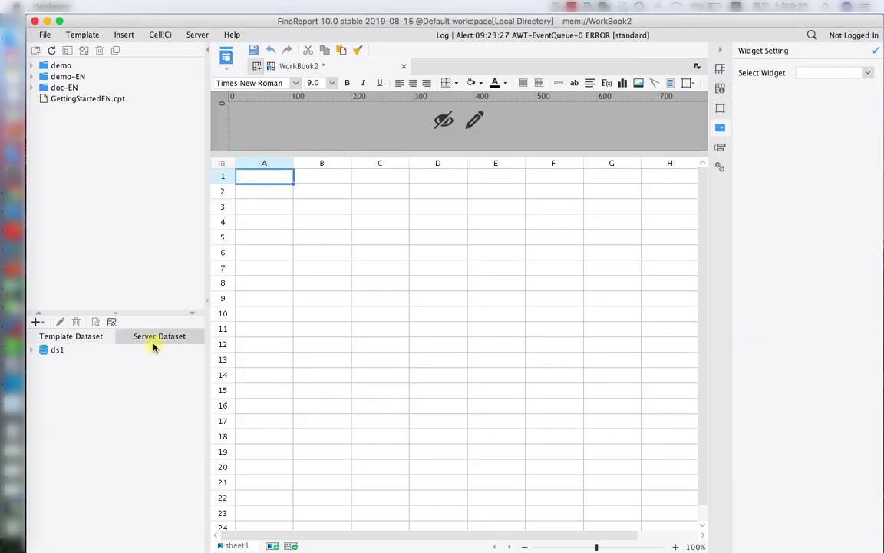
# Step: Create embedded dataset Embedded1 and add a first column named region
pyautogui.click(36, 322)
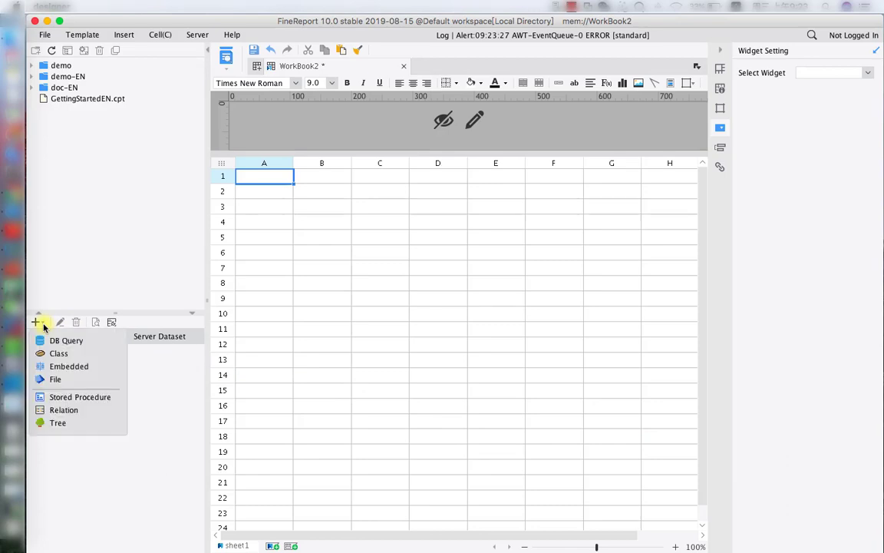
pyautogui.click(72, 366)
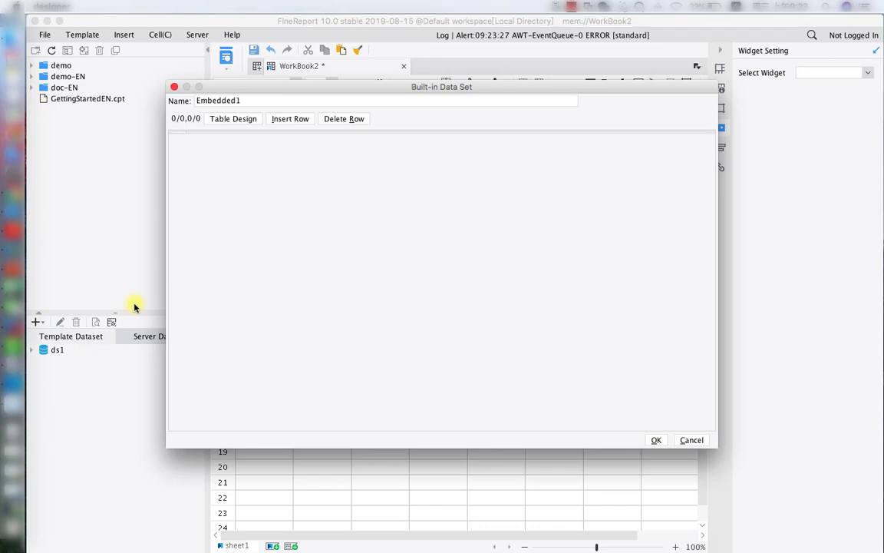
pyautogui.click(239, 122)
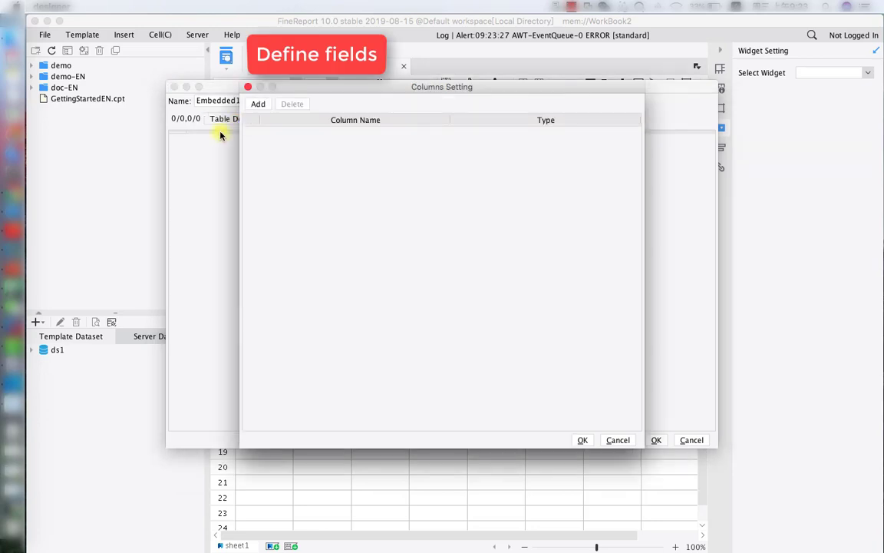
pyautogui.click(255, 105)
pyautogui.doubleClick(305, 133)
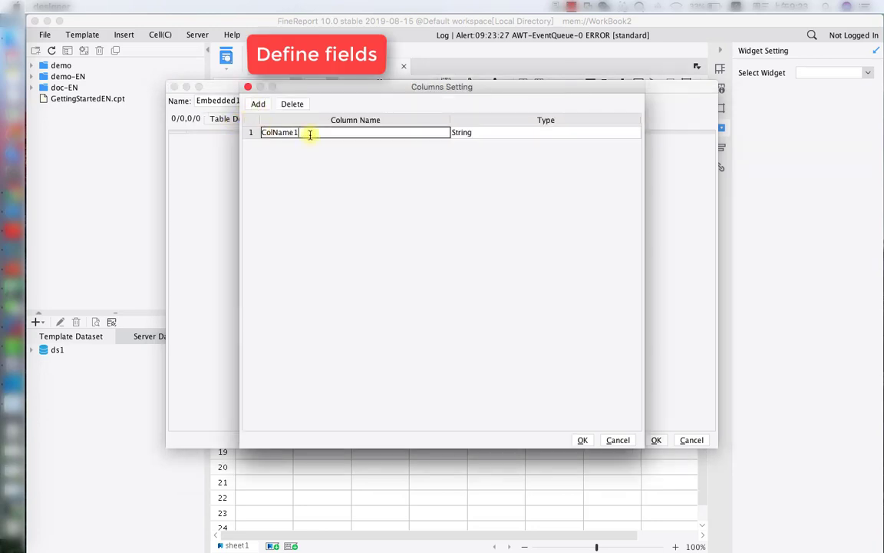
pyautogui.press('BackSpace')
pyautogui.write('region')
# Step: Add a second column sales of type Double and confirm the column design
pyautogui.click(259, 105)
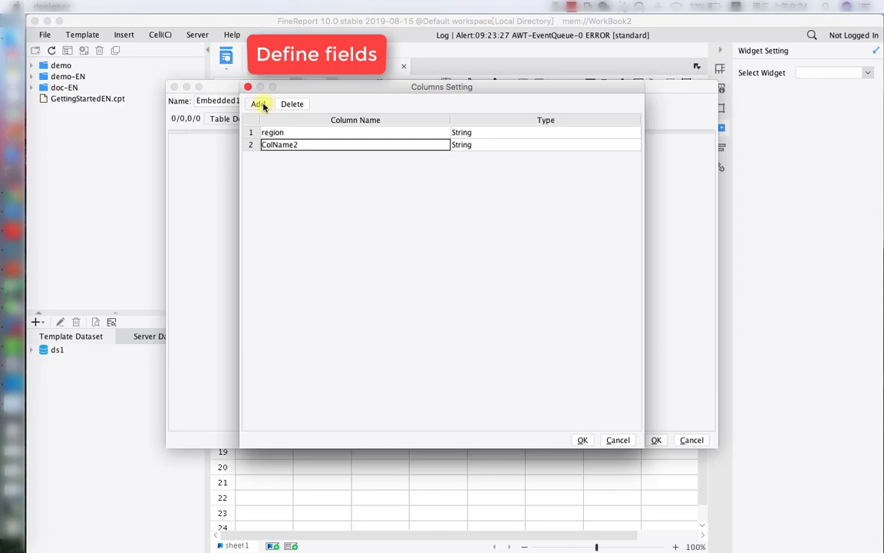
pyautogui.doubleClick(305, 146)
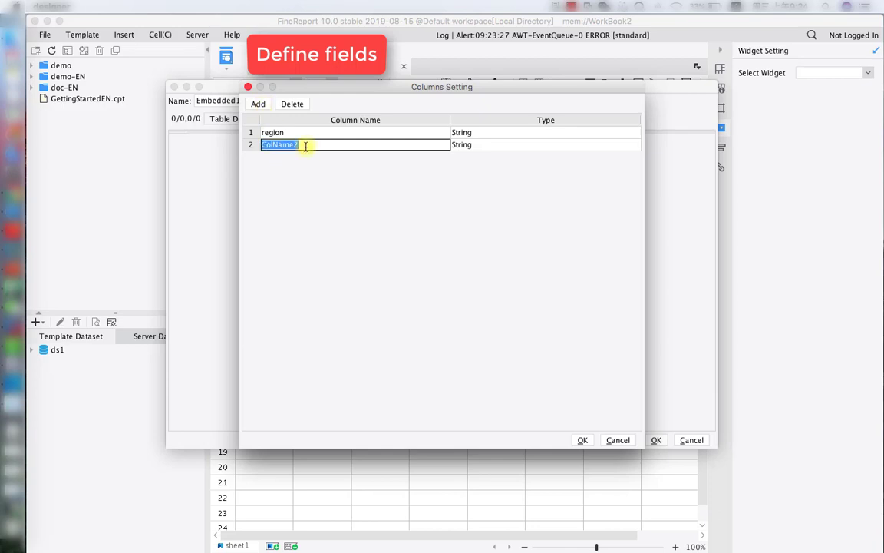
pyautogui.write('sales')
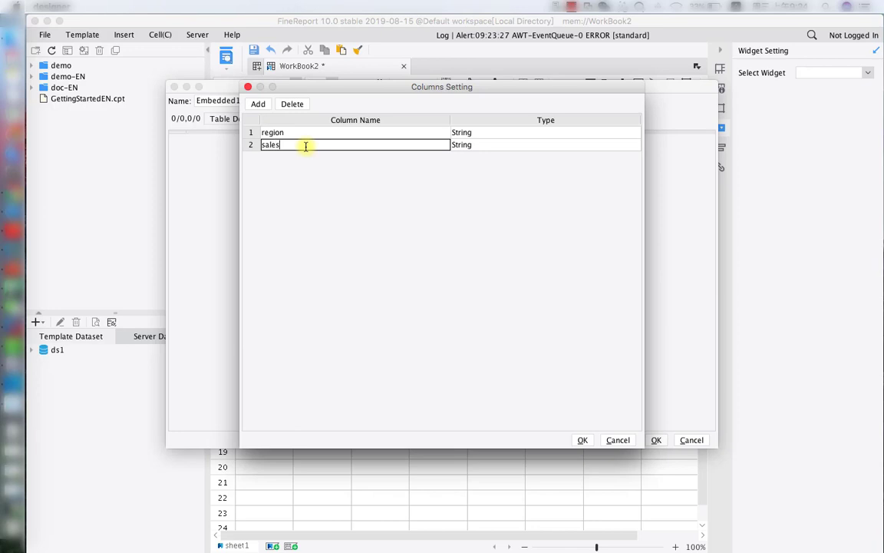
pyautogui.click(483, 144)
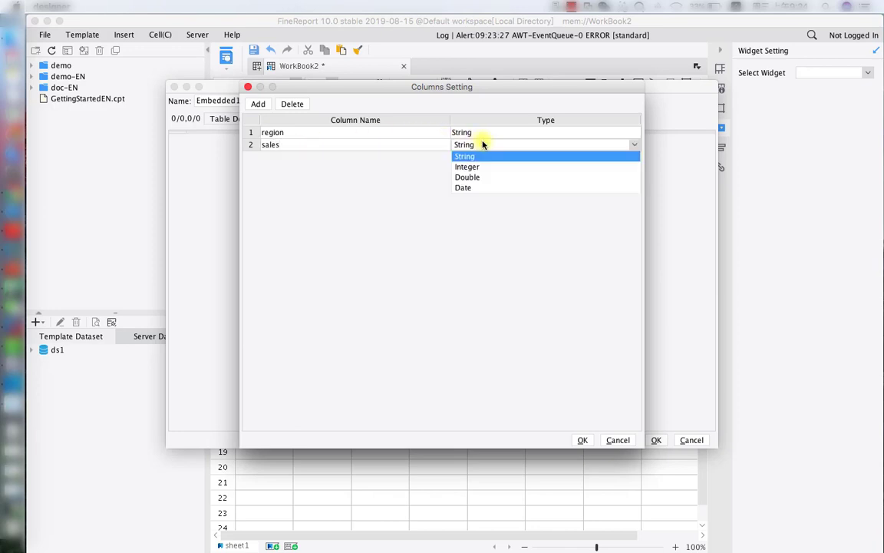
pyautogui.click(472, 177)
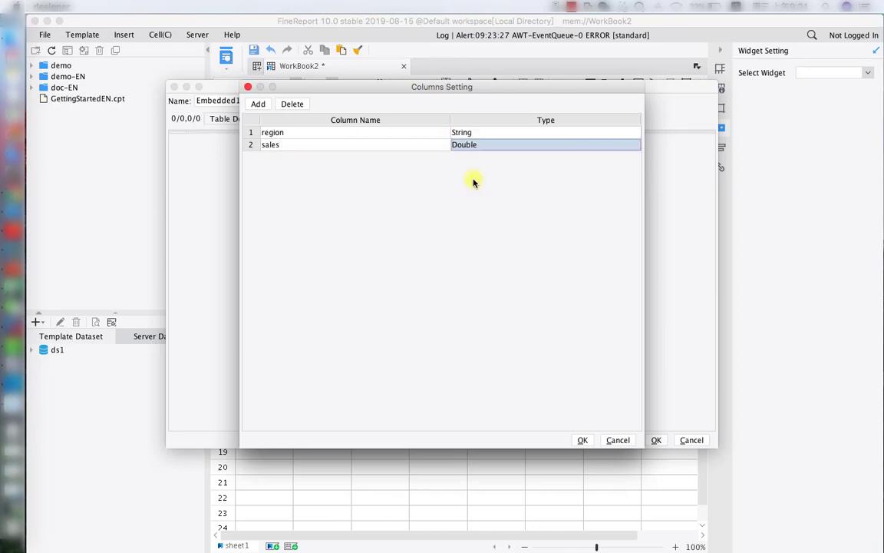
pyautogui.click(582, 440)
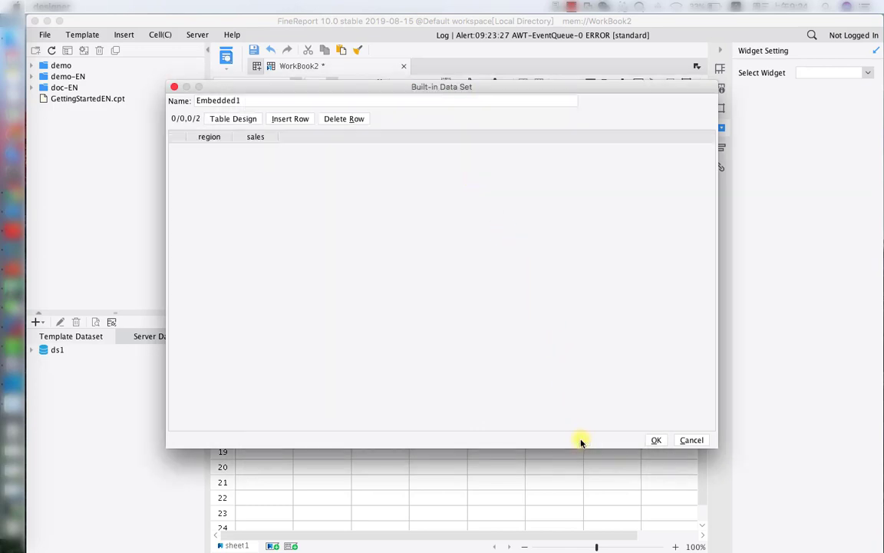
# Step: Add a record with region New York and sales 1002.3
pyautogui.click(307, 120)
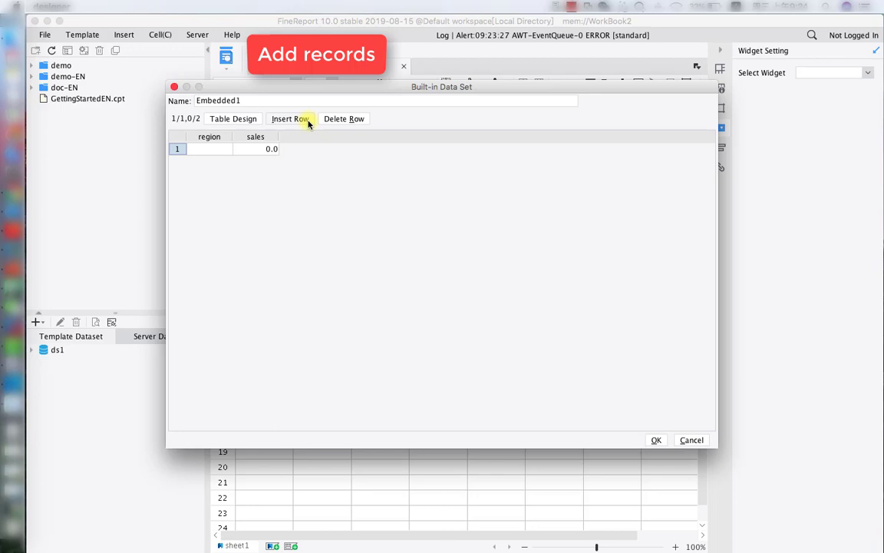
pyautogui.doubleClick(219, 150)
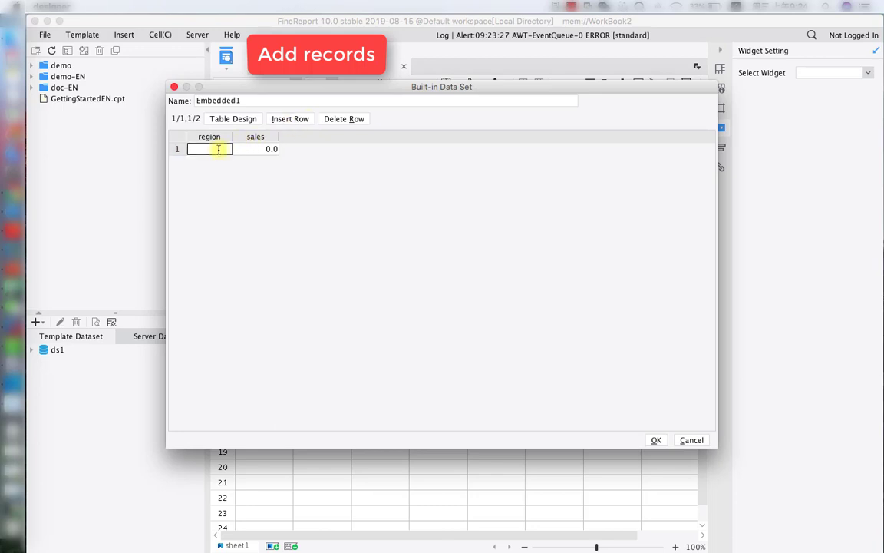
pyautogui.write('New York')
pyautogui.click(256, 148)
pyautogui.write('1002.3')
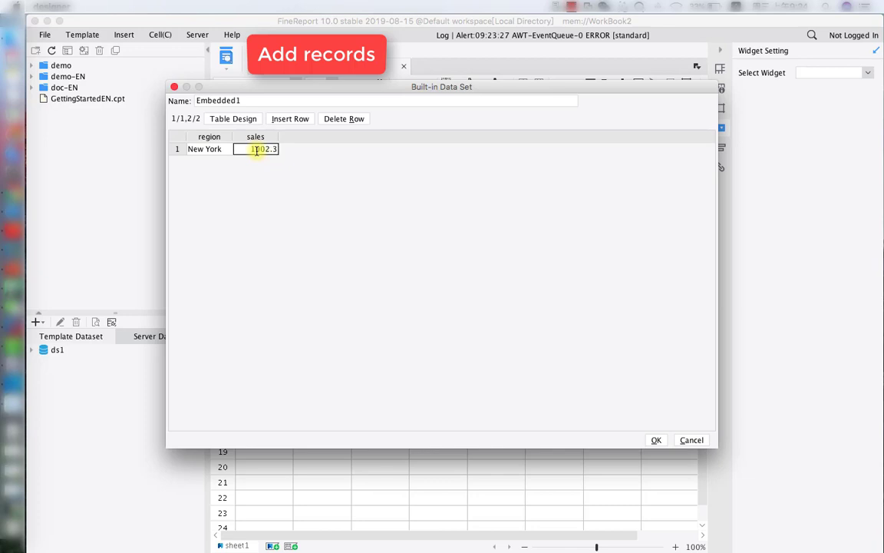
# Step: Add a second record for Washington and clear its existing sales value
pyautogui.click(299, 121)
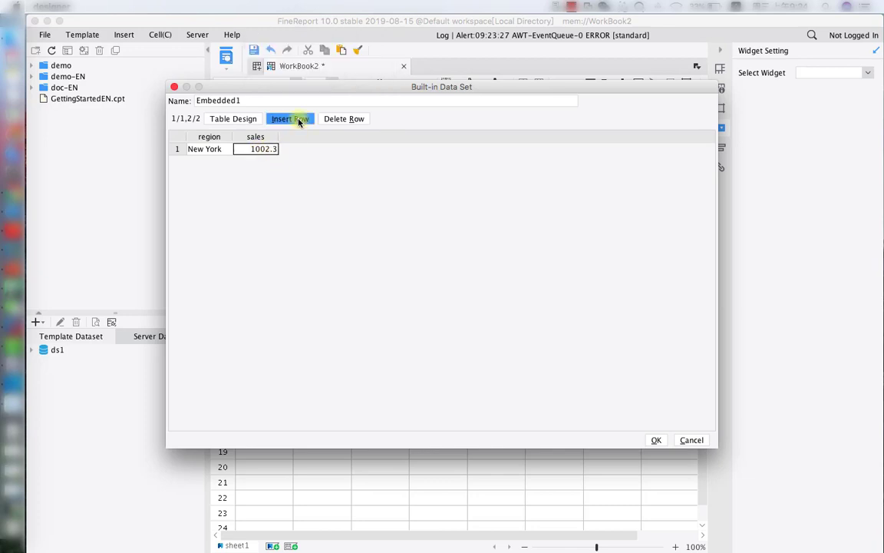
pyautogui.doubleClick(218, 149)
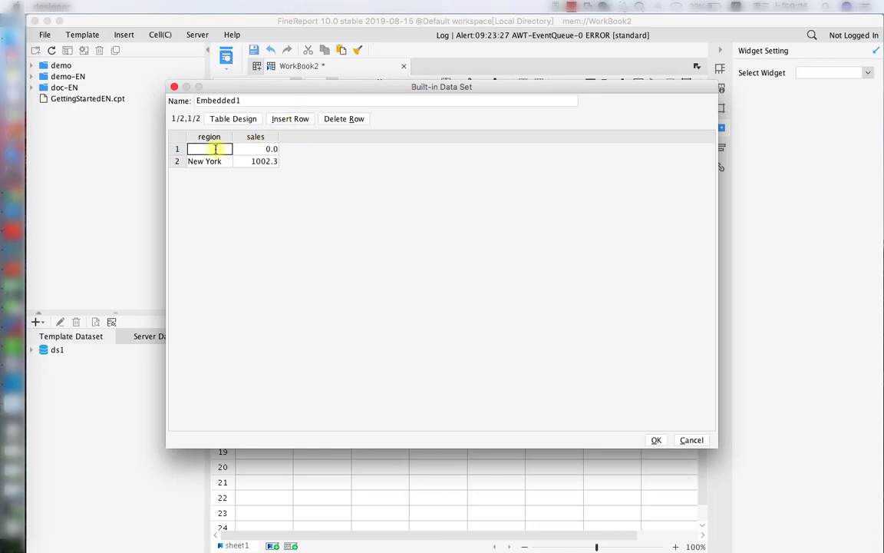
pyautogui.write('ashington')
pyautogui.doubleClick(274, 149)
pyautogui.moveTo(274, 149); pyautogui.dragTo(281, 153)
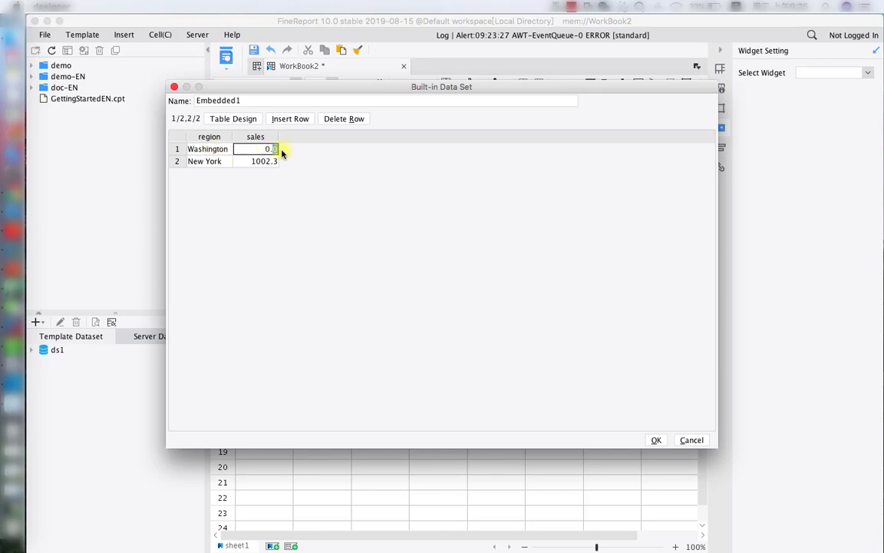
pyautogui.press('BackSpace')
pyautogui.press('BackSpace')
pyautogui.press('BackSpace')
# Step: Save Embedded1, then expand ds1 and Embedded1 to show their fields
pyautogui.click(656, 440)
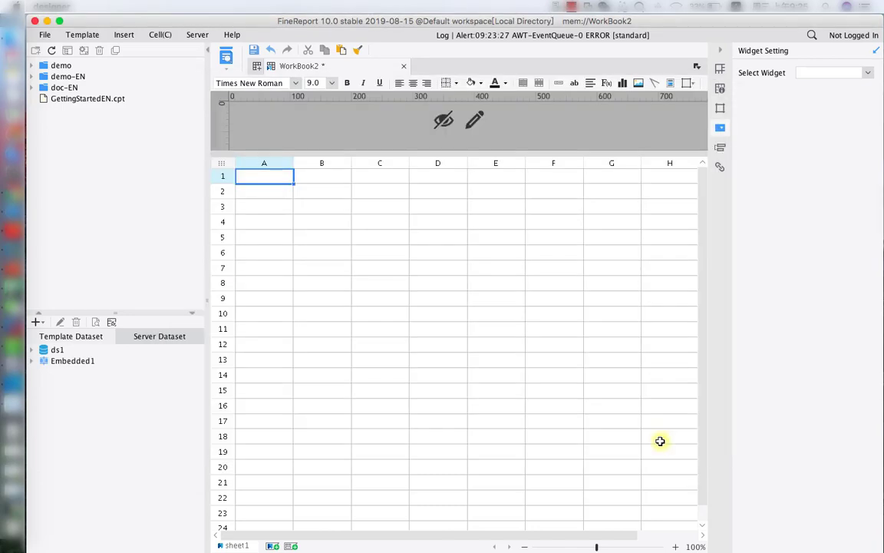
pyautogui.click(32, 349)
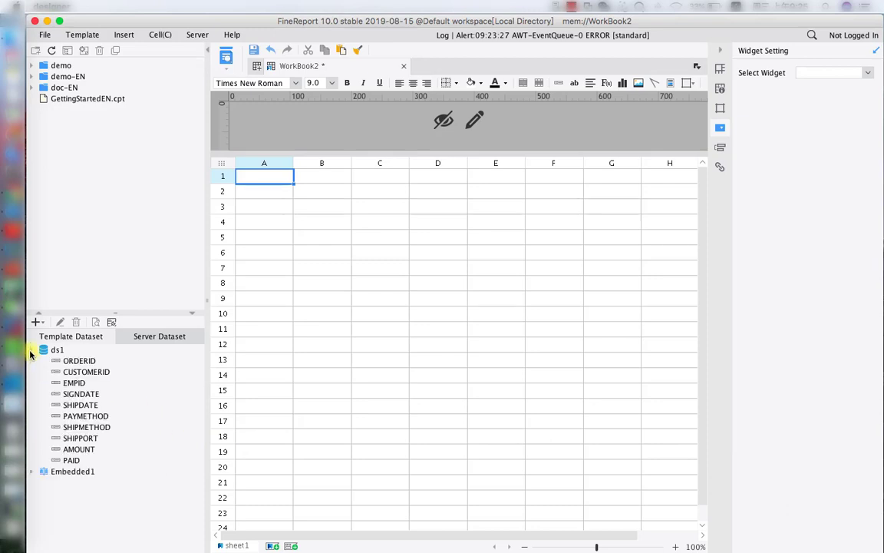
pyautogui.click(32, 471)
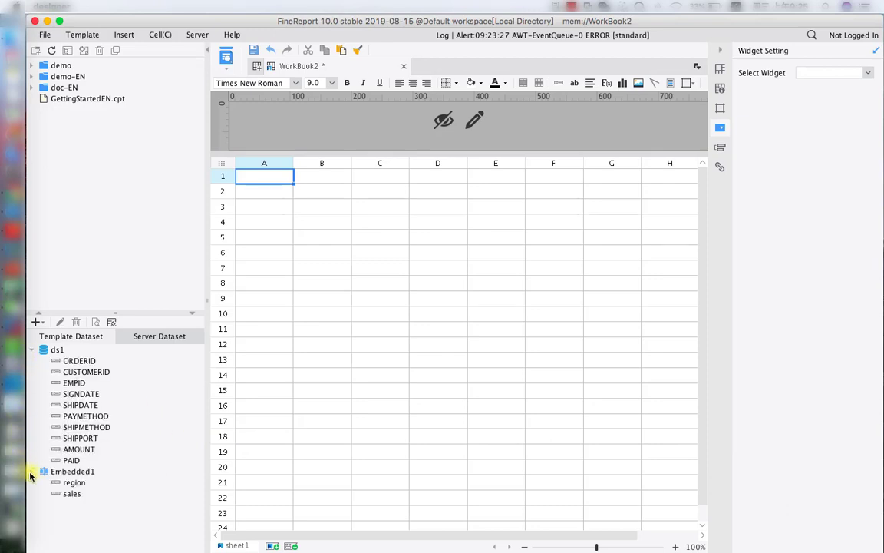